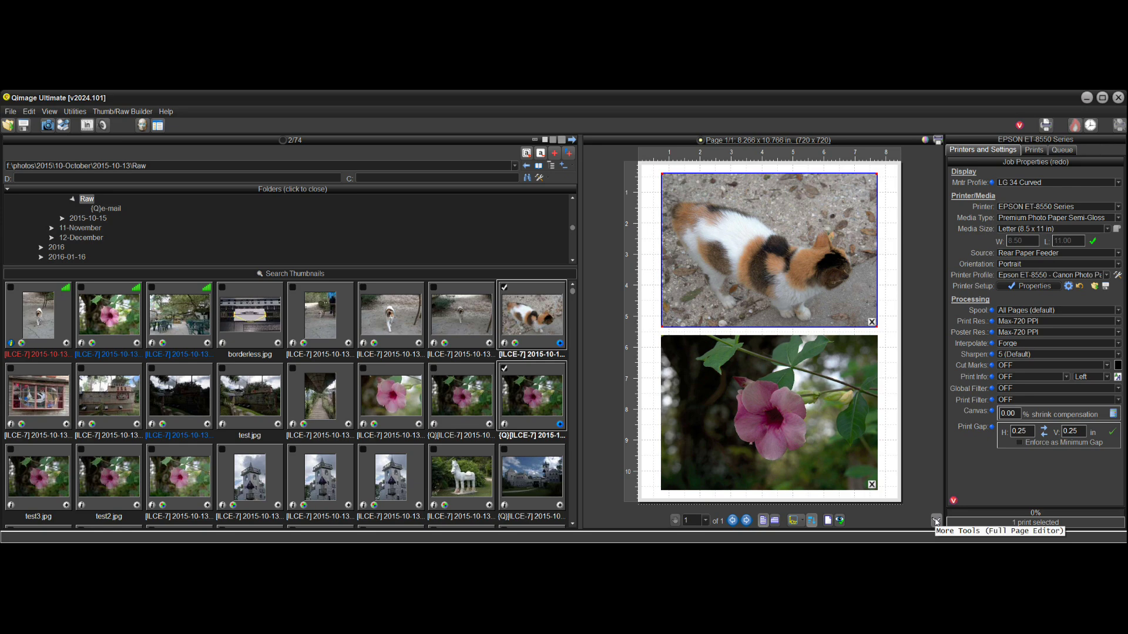
In the Full Page Editor, check the flower and cat prints, then begin adding floating text.
{"action": "left_click", "coordinate": [936, 521]}
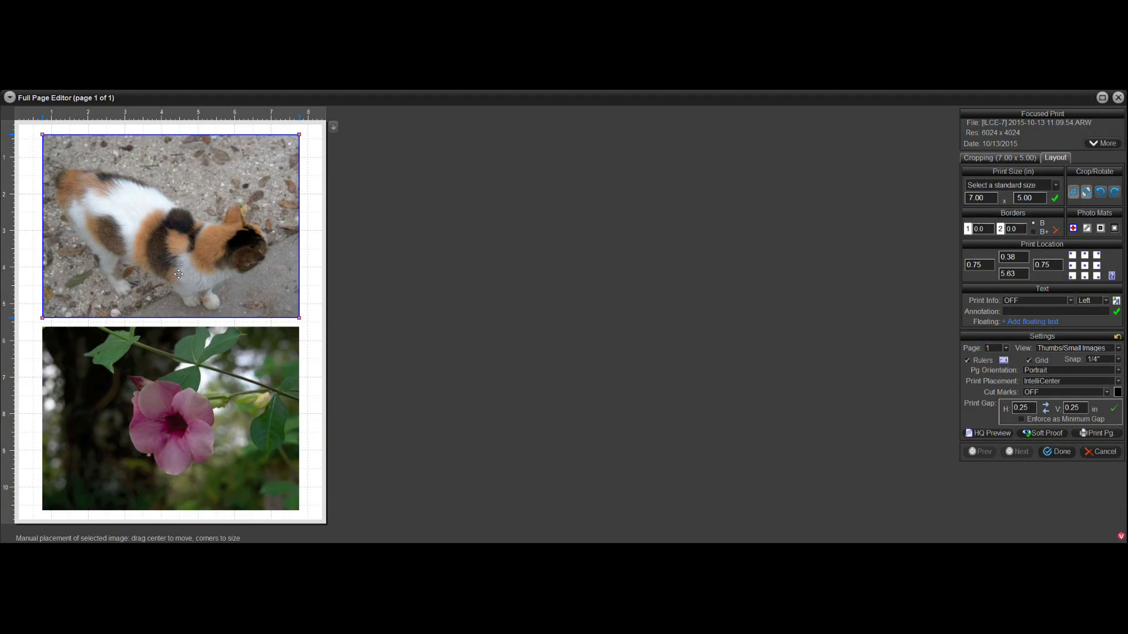
{"action": "left_click", "coordinate": [149, 376]}
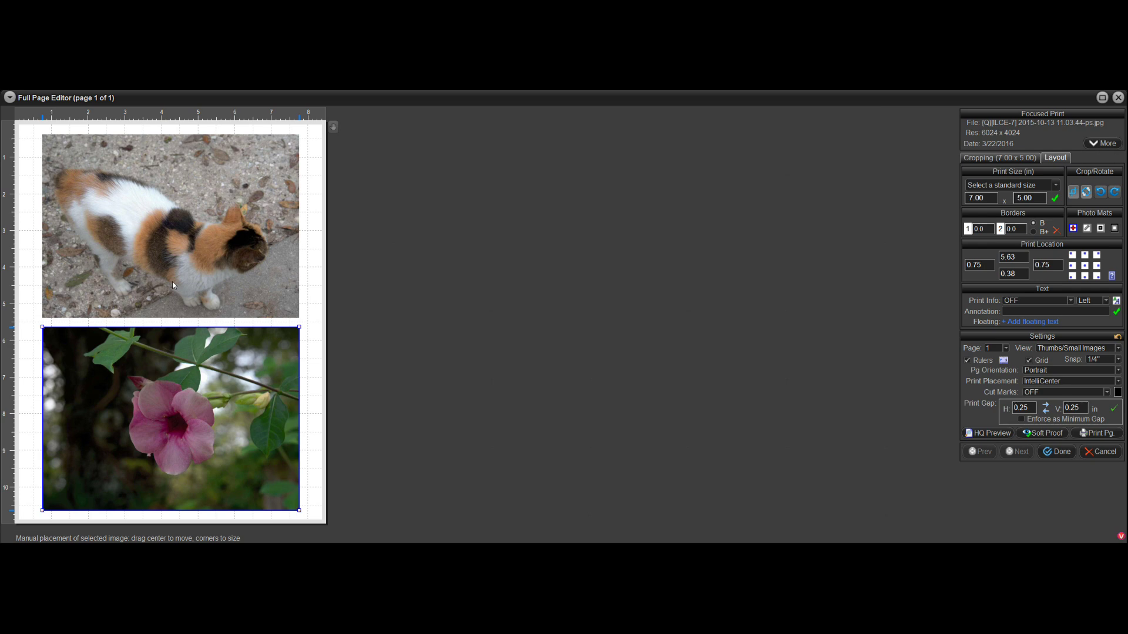
{"action": "left_click", "coordinate": [130, 257]}
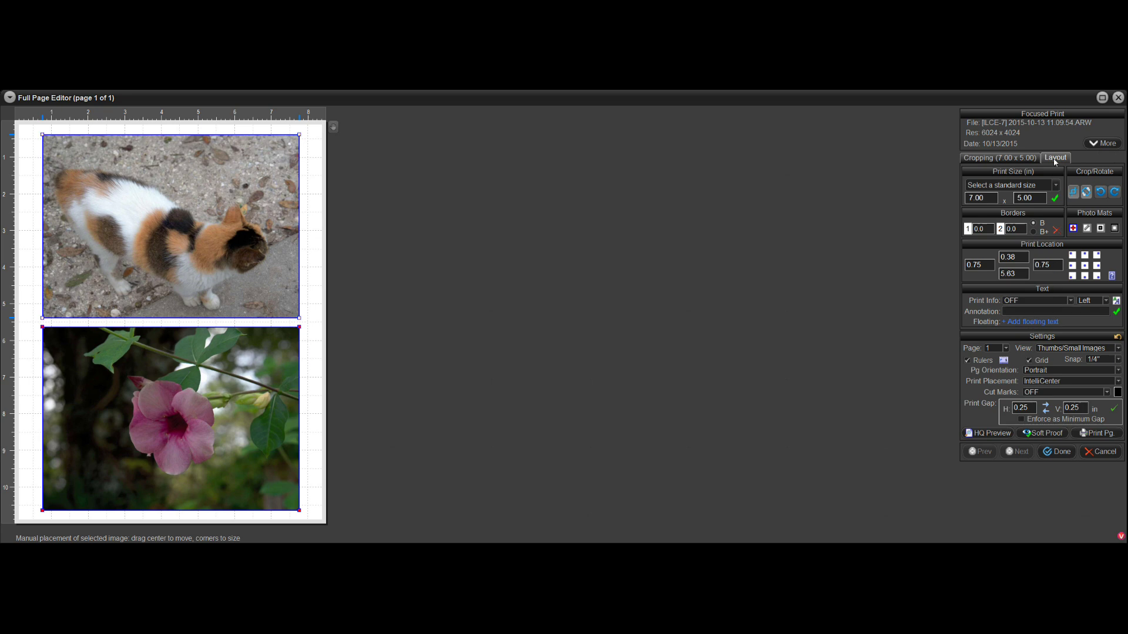
{"action": "left_click", "coordinate": [1023, 160]}
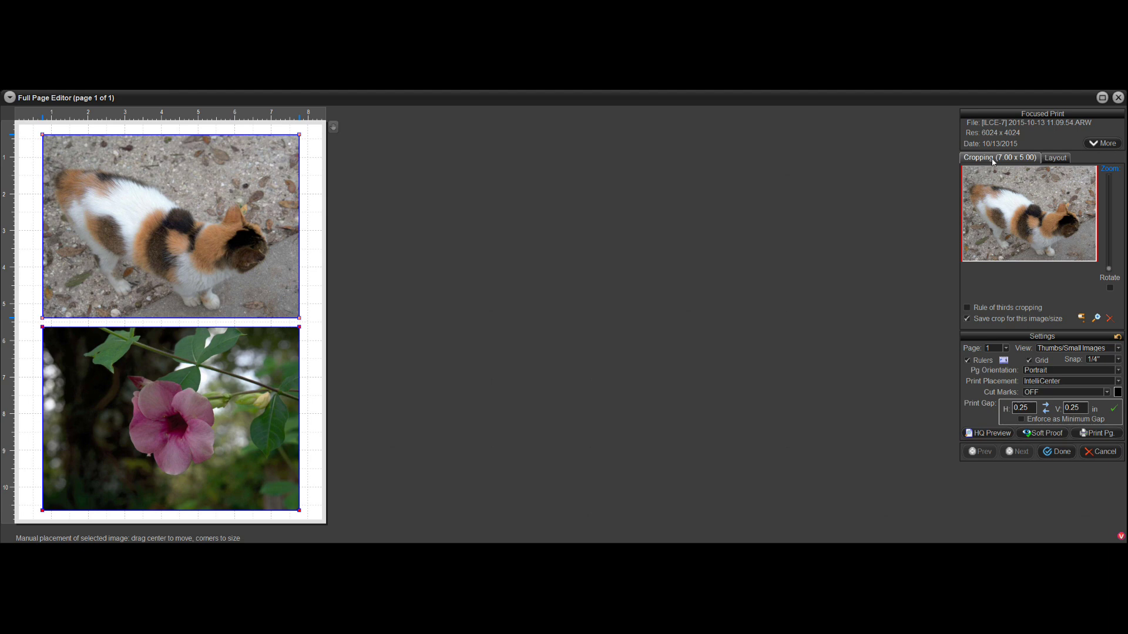
{"action": "left_click", "coordinate": [1059, 158]}
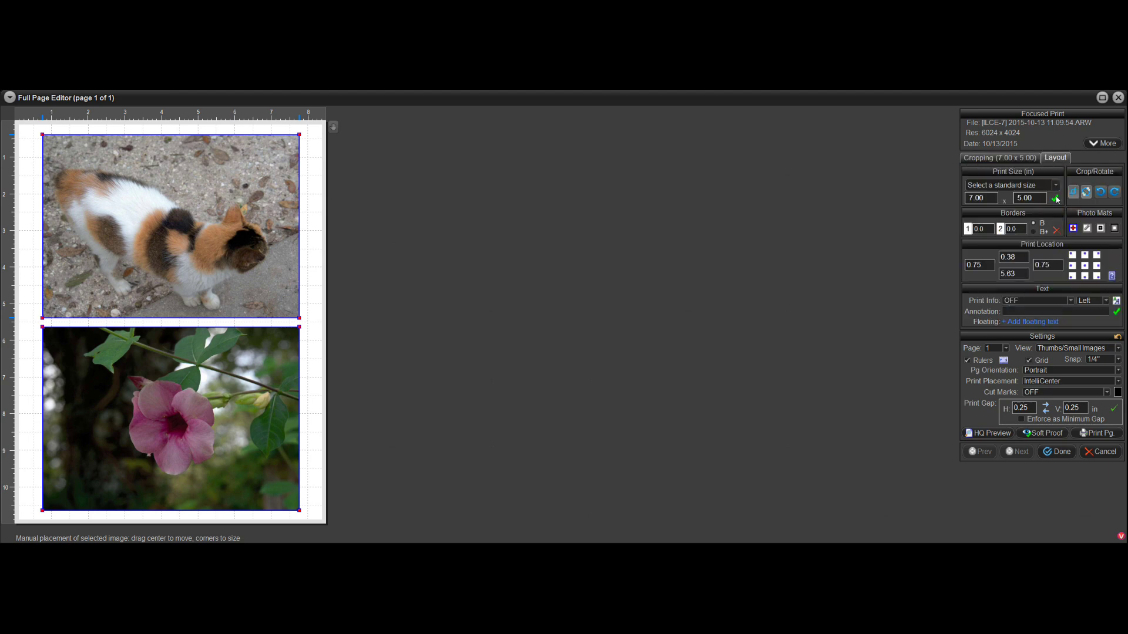
{"action": "left_click", "coordinate": [1035, 324]}
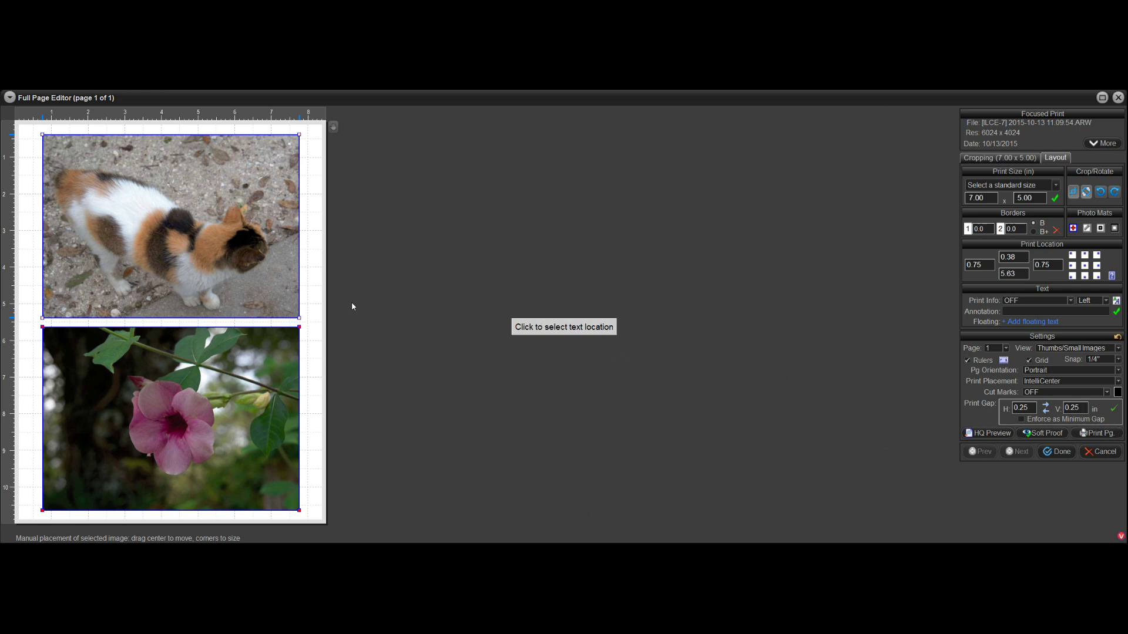
Place floating text on the cat photo, clear the sample text and make it yellow.
{"action": "left_click", "coordinate": [231, 291]}
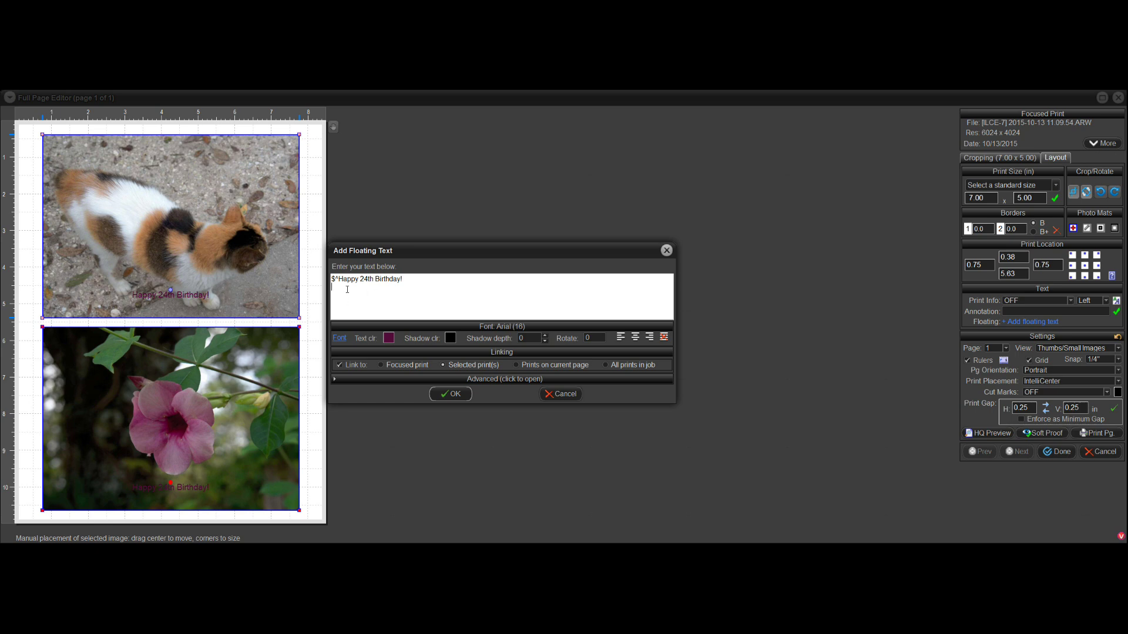
{"action": "key", "text": "BackSpace"}
{"action": "key", "text": "BackSpace"}
{"action": "key", "text": "BackSpace"}
{"action": "key", "text": "BackSpace"}
{"action": "key", "text": "BackSpace"}
{"action": "key", "text": "BackSpace"}
{"action": "key", "text": "BackSpace"}
{"action": "key", "text": "BackSpace"}
{"action": "key", "text": "BackSpace"}
{"action": "key", "text": "BackSpace"}
{"action": "key", "text": "BackSpace"}
{"action": "key", "text": "BackSpace"}
{"action": "key", "text": "BackSpace"}
{"action": "key", "text": "BackSpace"}
{"action": "key", "text": "BackSpace"}
{"action": "key", "text": "BackSpace"}
{"action": "key", "text": "BackSpace"}
{"action": "key", "text": "BackSpace"}
{"action": "key", "text": "BackSpace"}
{"action": "key", "text": "BackSpace"}
{"action": "key", "text": "BackSpace"}
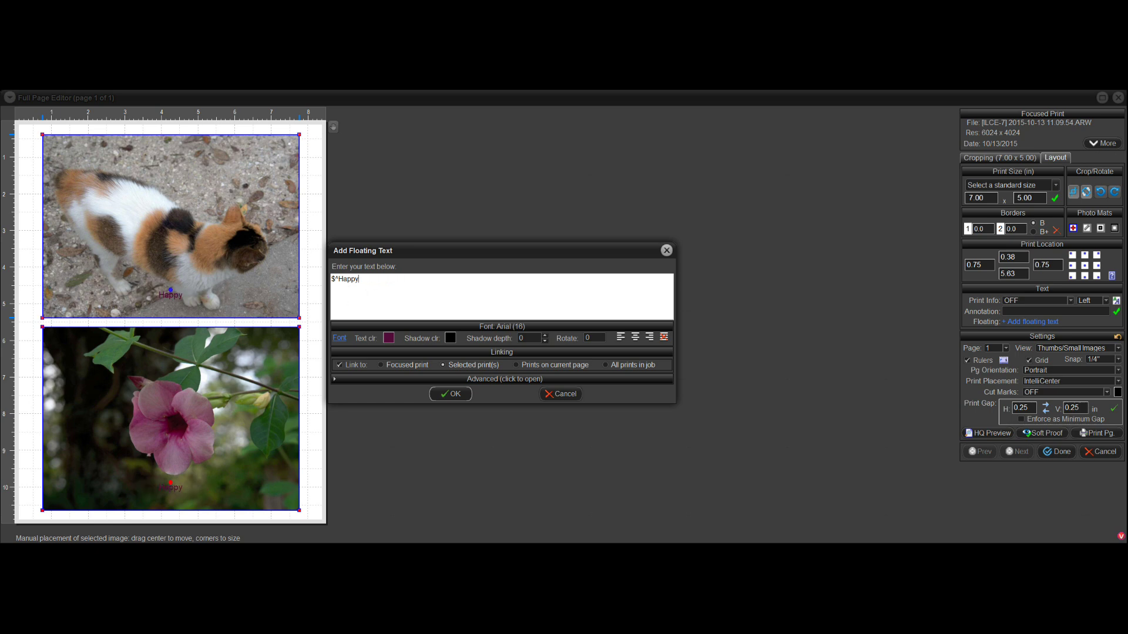
{"action": "key", "text": "BackSpace"}
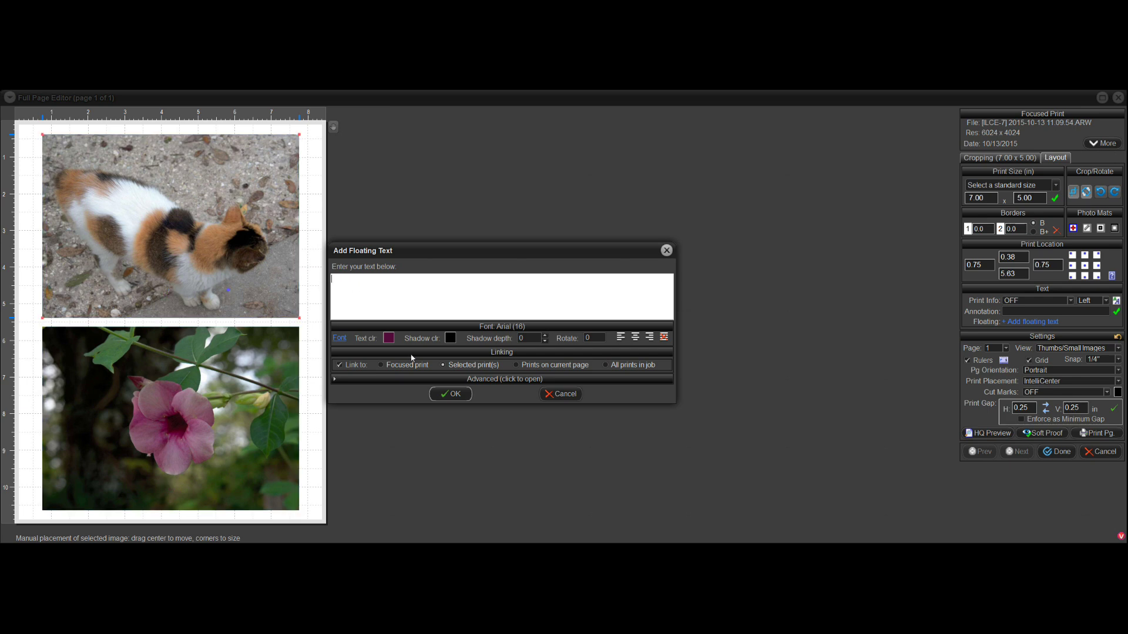
{"action": "left_click", "coordinate": [388, 343]}
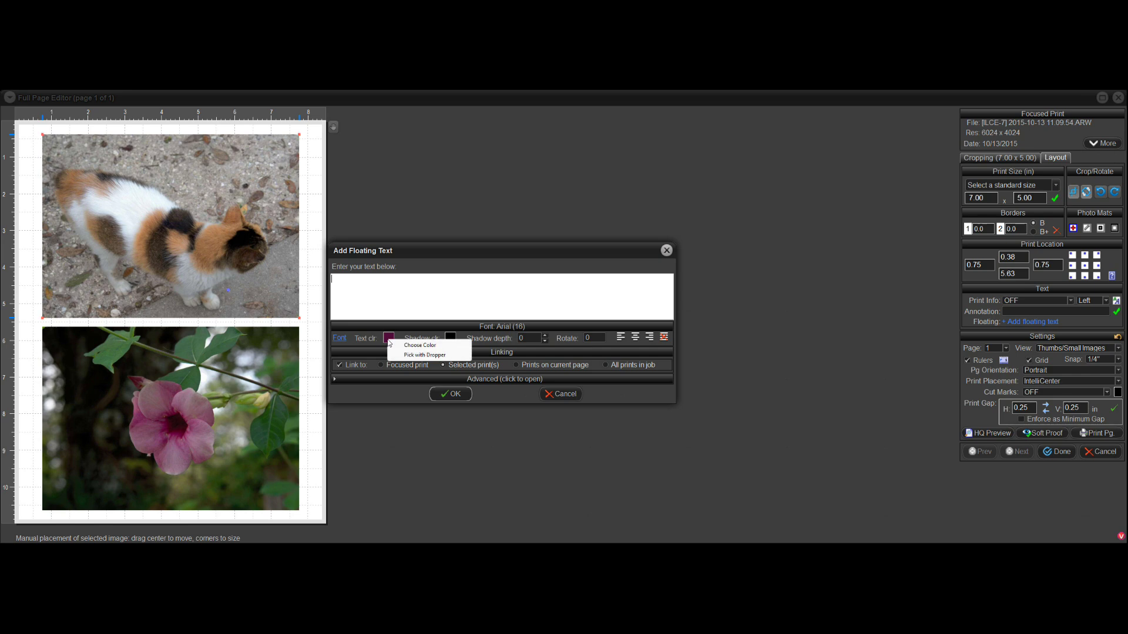
{"action": "left_click", "coordinate": [436, 345]}
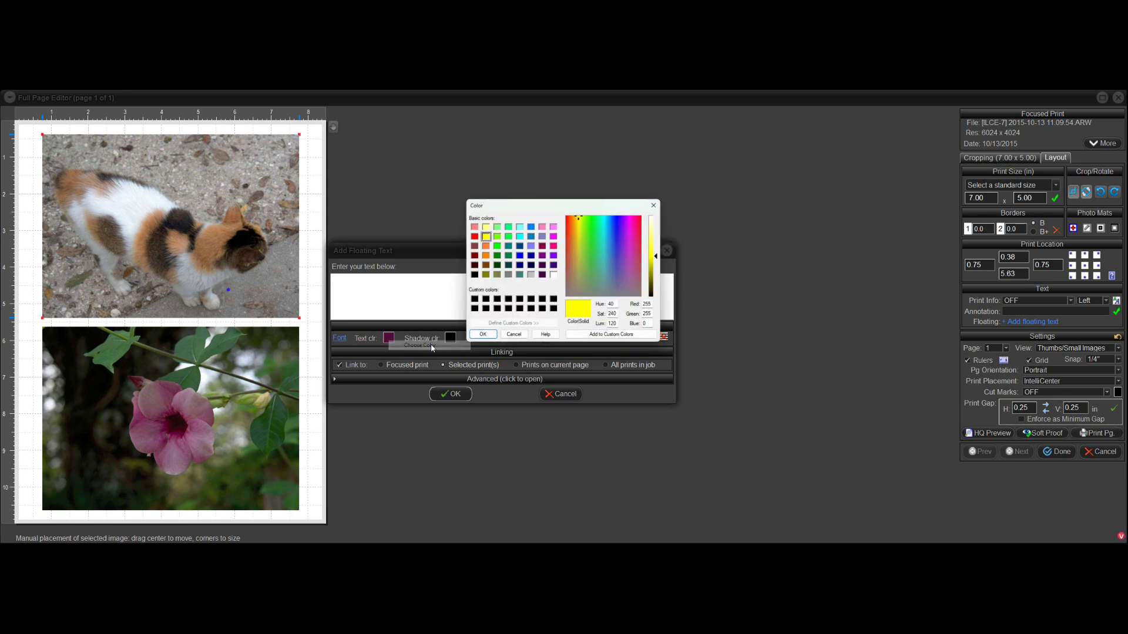
{"action": "left_click", "coordinate": [483, 336]}
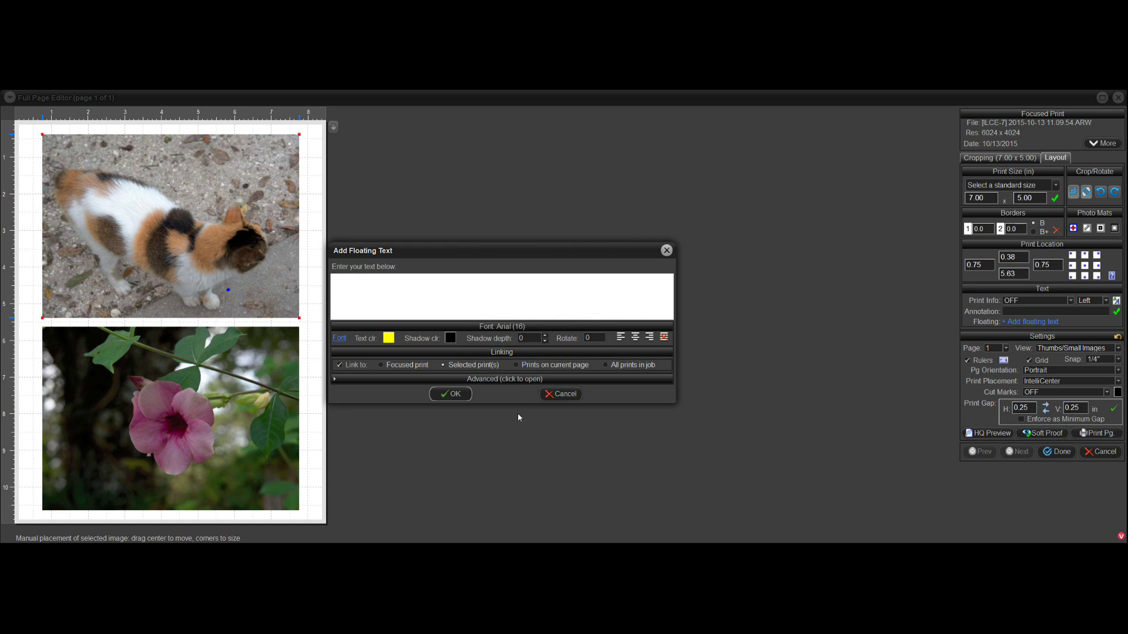
Insert the focal length, aperture and shutter speed codes ($o, $a, $s) on separate lines.
{"action": "left_click", "coordinate": [492, 380]}
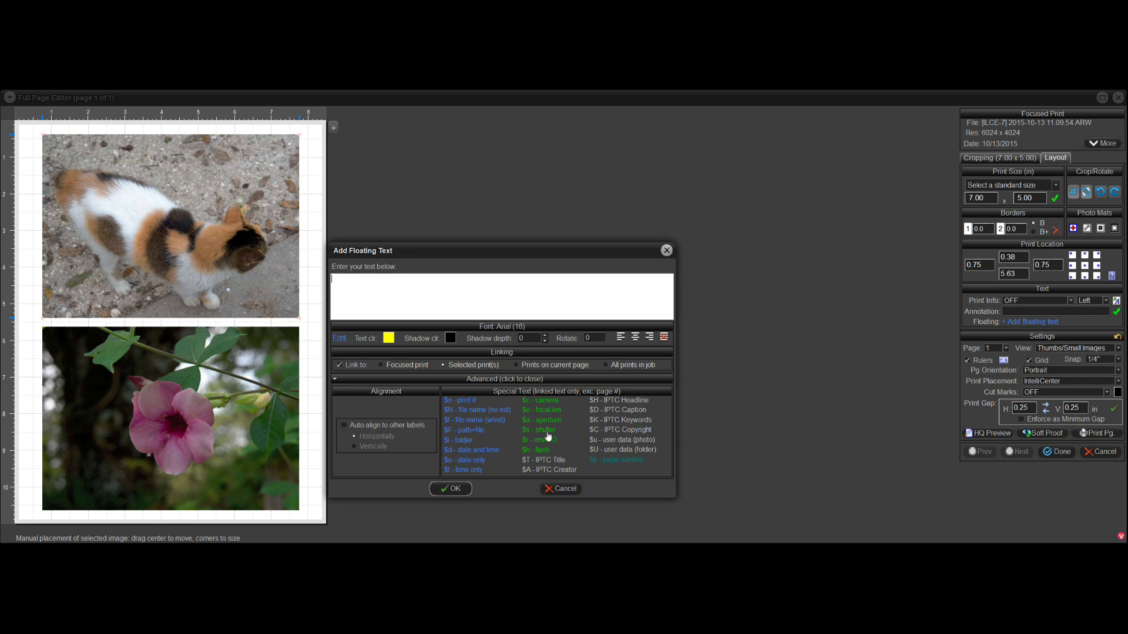
{"action": "left_click", "coordinate": [552, 411]}
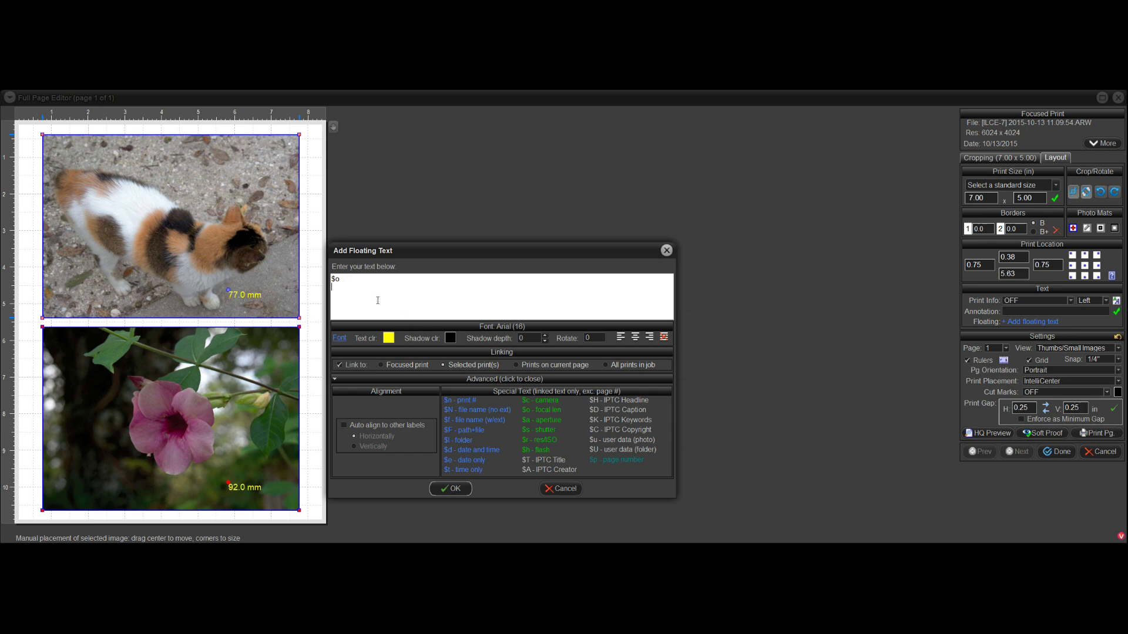
{"action": "left_click", "coordinate": [556, 424]}
{"action": "left_click", "coordinate": [556, 430]}
{"action": "left_click", "coordinate": [452, 489]}
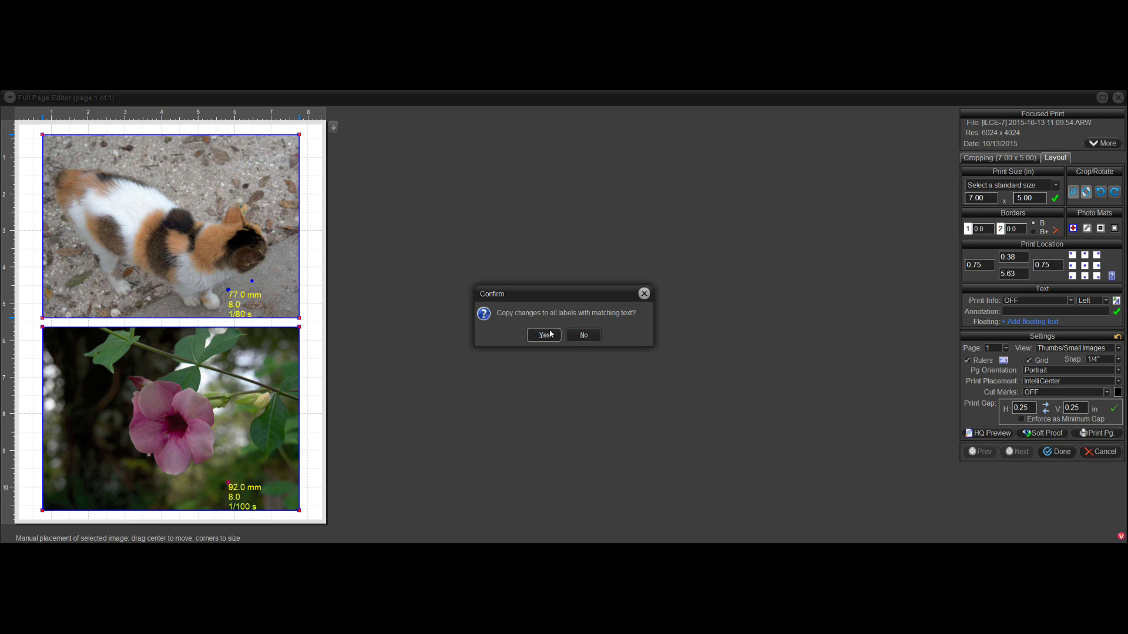
Copy the label to the flower print and shift both labels slightly right and down.
{"action": "left_click", "coordinate": [550, 334]}
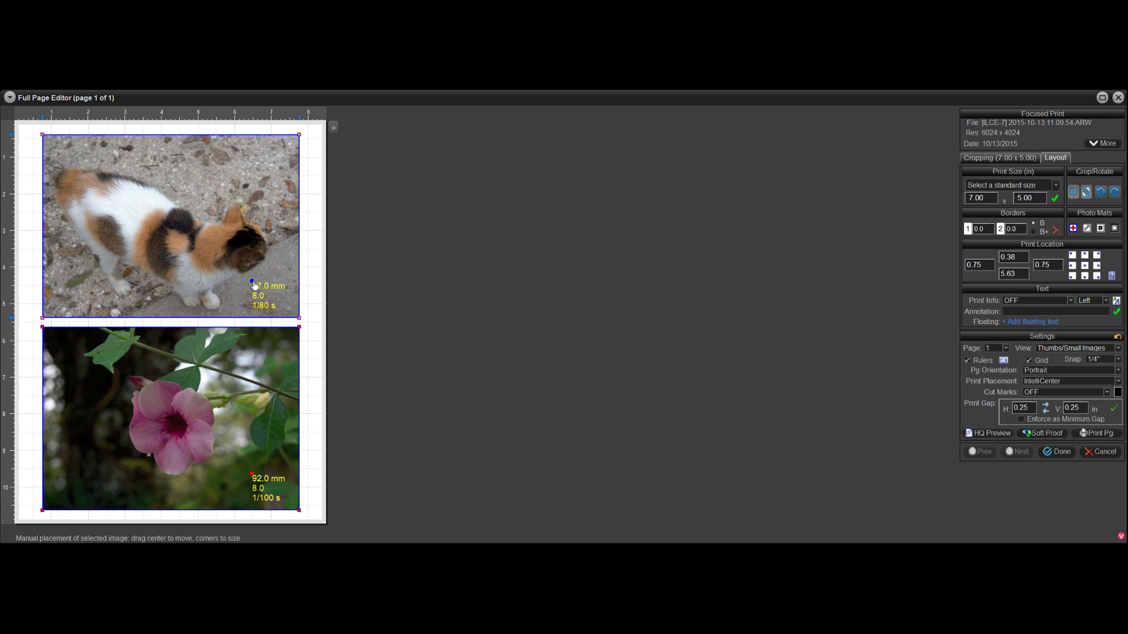
{"action": "left_click_drag", "start_coordinate": [254, 285], "coordinate": [259, 286]}
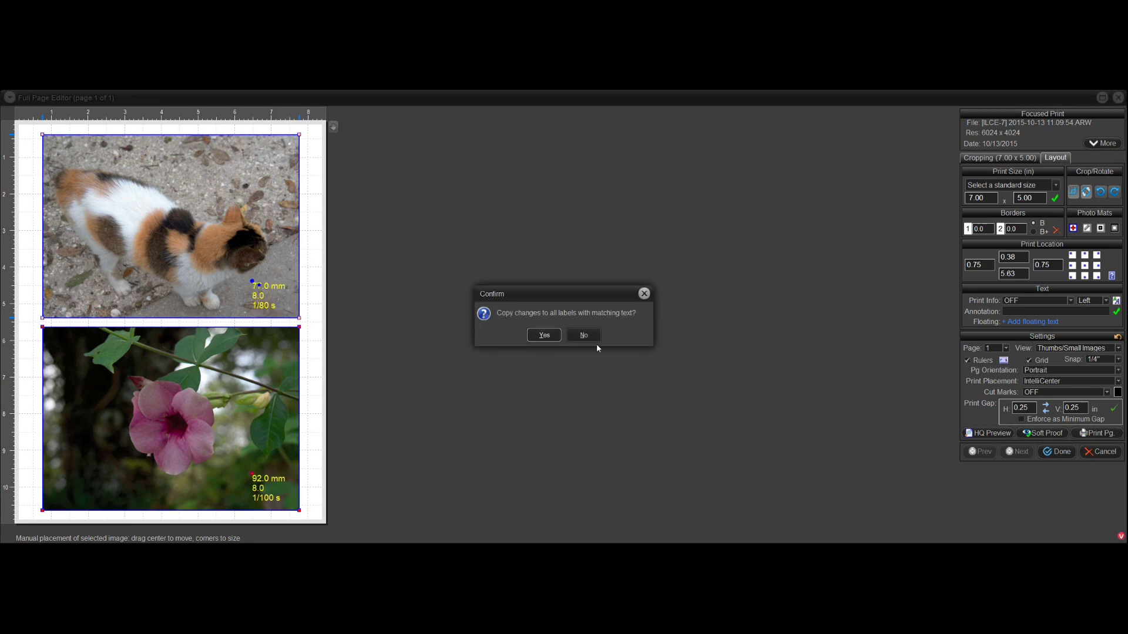
{"action": "left_click", "coordinate": [545, 335]}
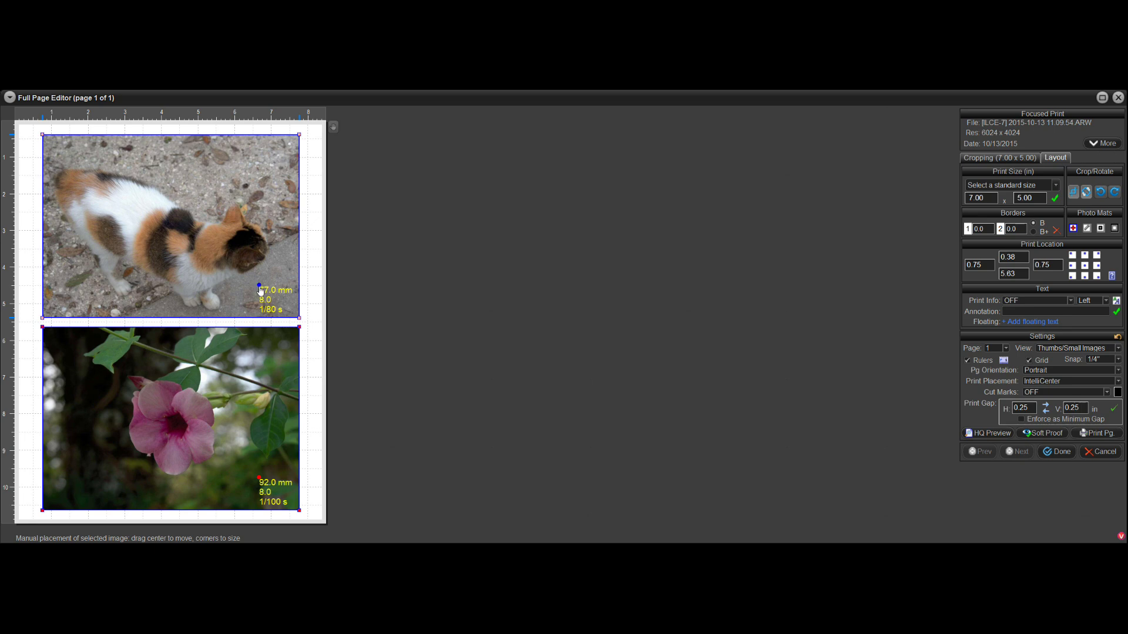
{"action": "double_click", "coordinate": [260, 291]}
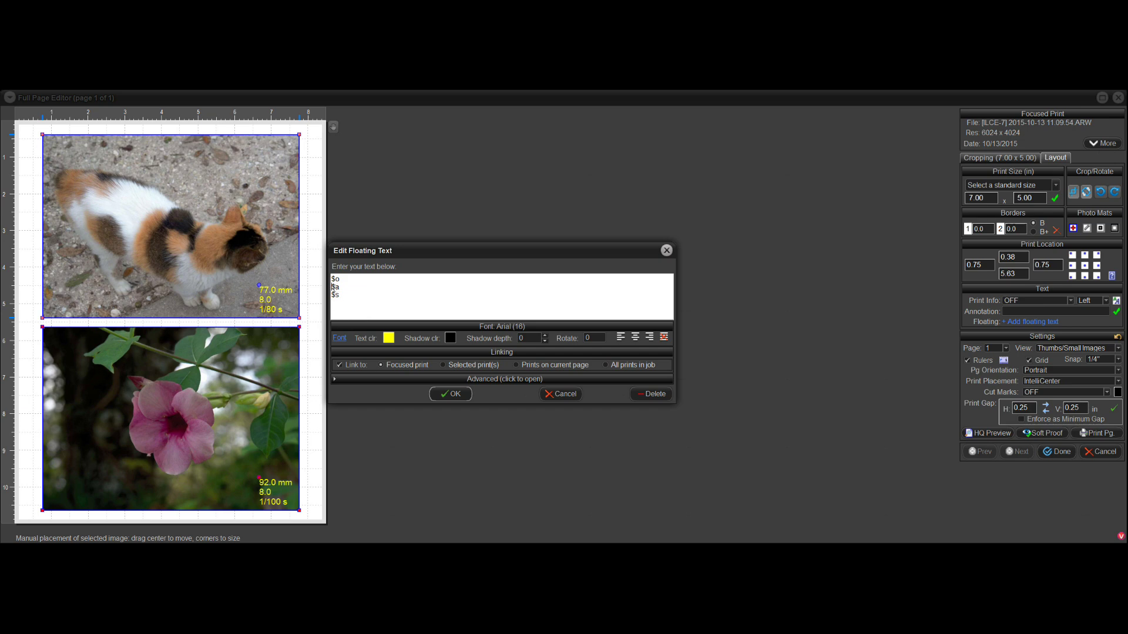
Join the focal length, aperture and shutter onto one comma-separated line on both labels.
{"action": "type", "text": "f"}
{"action": "key", "text": "BackSpace"}
{"action": "key", "text": "Delete"}
{"action": "left_click", "coordinate": [503, 381]}
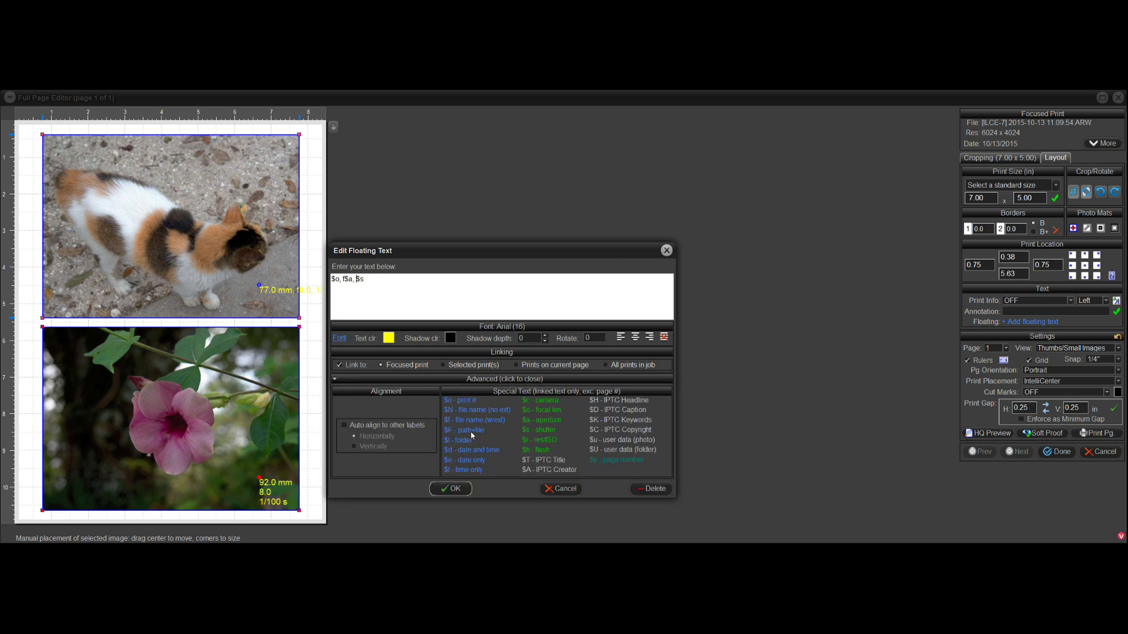
{"action": "left_click", "coordinate": [454, 488]}
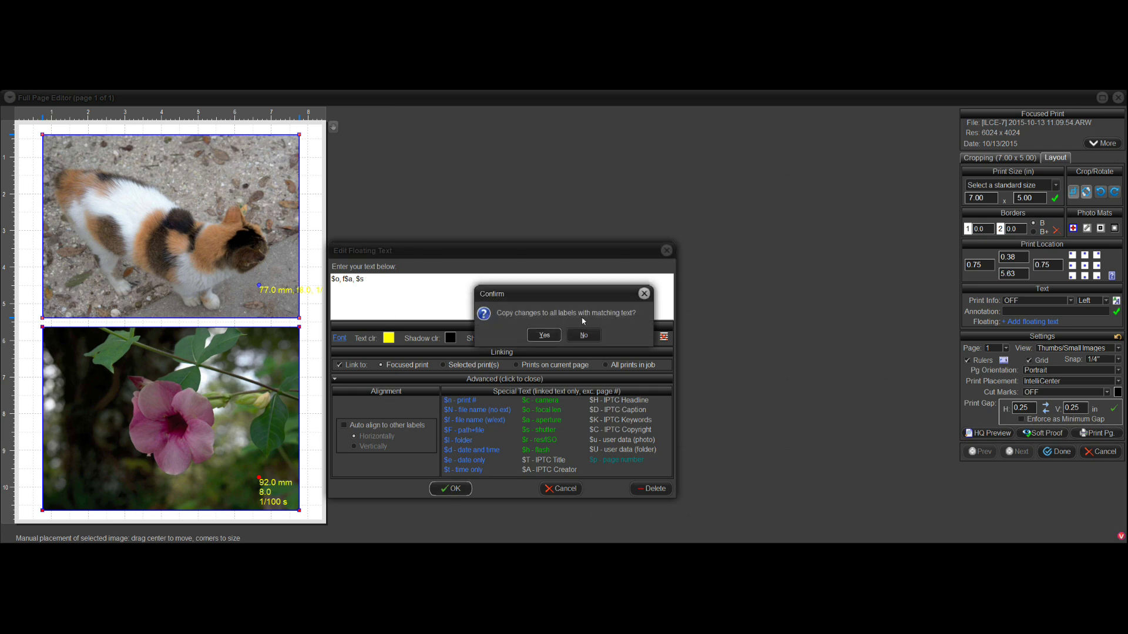
{"action": "left_click", "coordinate": [550, 336]}
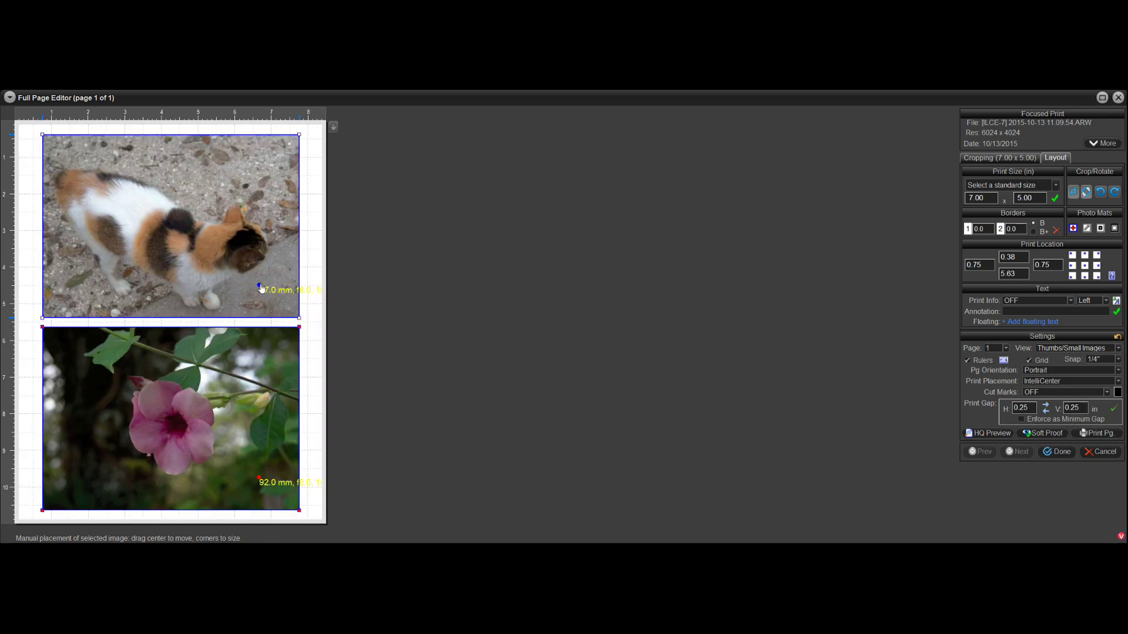
Move the cat photo's label into its bottom-right corner and copy the position to both photos.
{"action": "left_click_drag", "start_coordinate": [258, 285], "coordinate": [215, 303]}
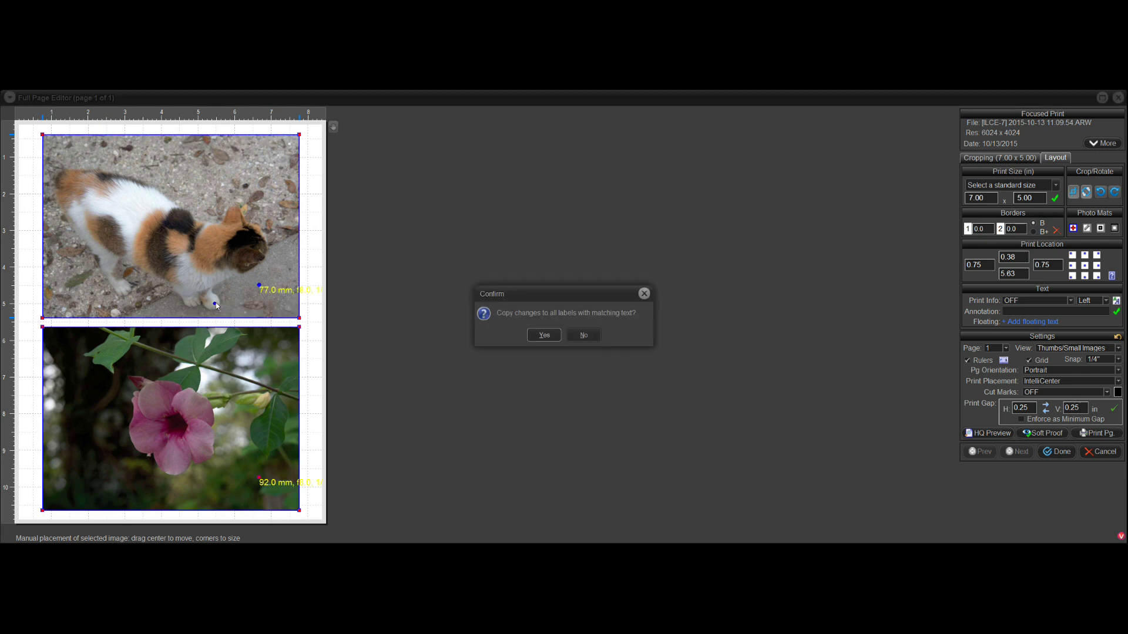
{"action": "left_click", "coordinate": [543, 335]}
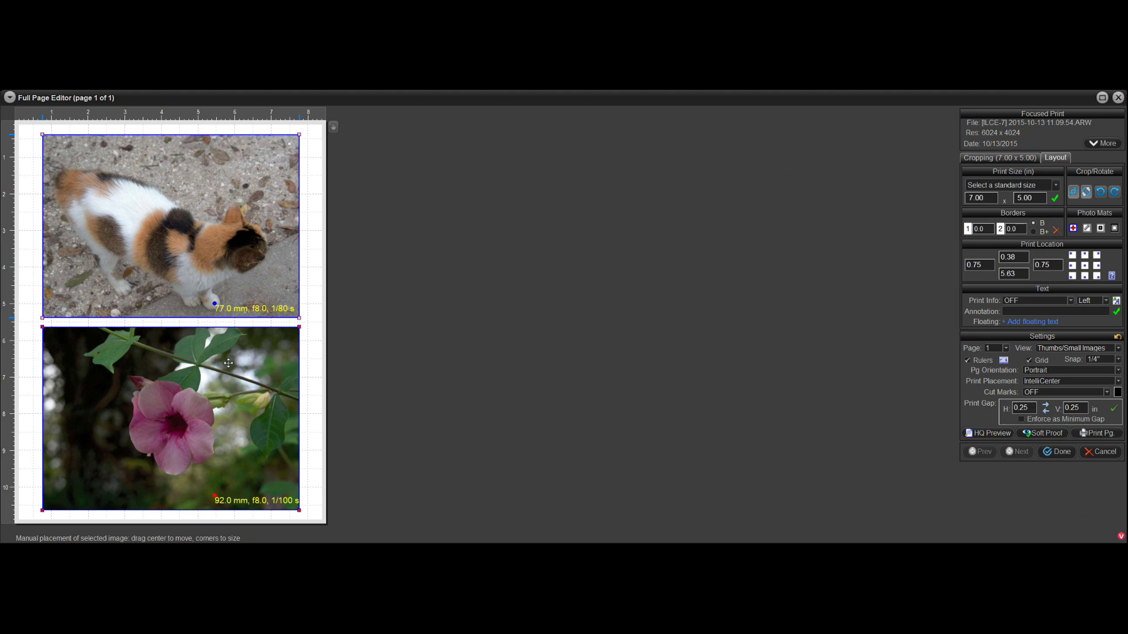
{"action": "left_click_drag", "start_coordinate": [216, 305], "coordinate": [213, 304]}
{"action": "left_click", "coordinate": [551, 337]}
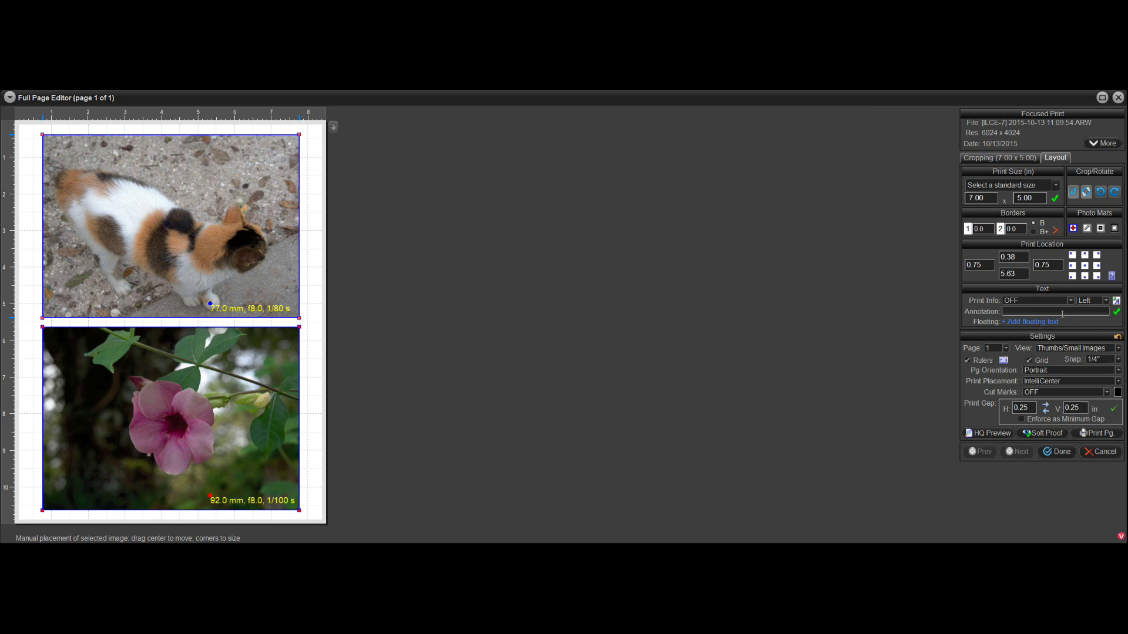
{"action": "left_click", "coordinate": [1037, 324]}
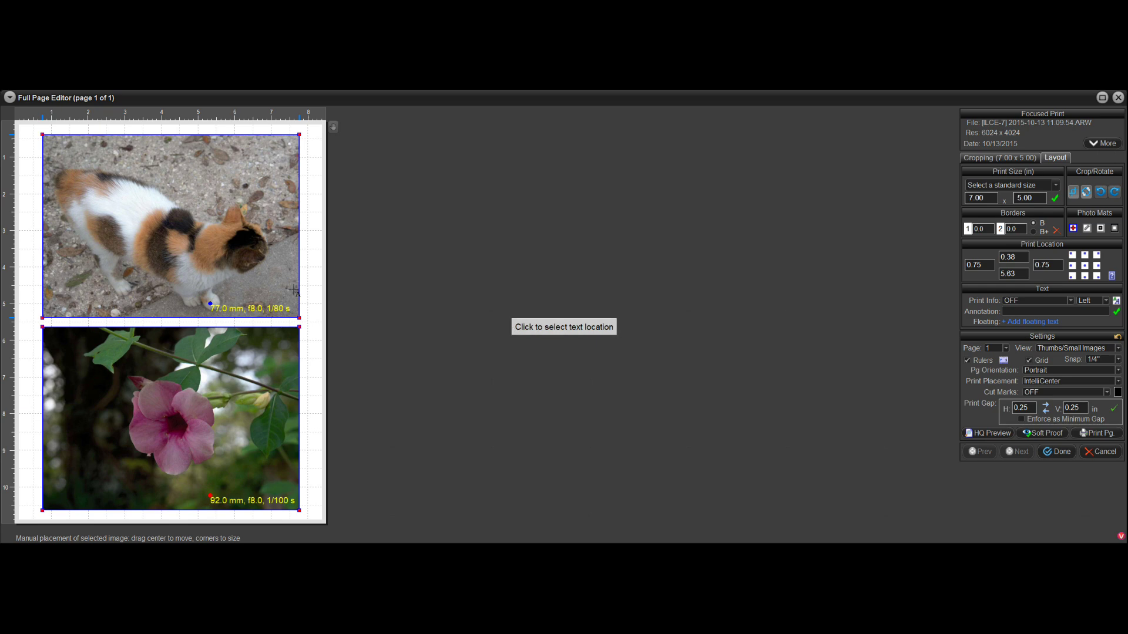
{"action": "left_click", "coordinate": [229, 283]}
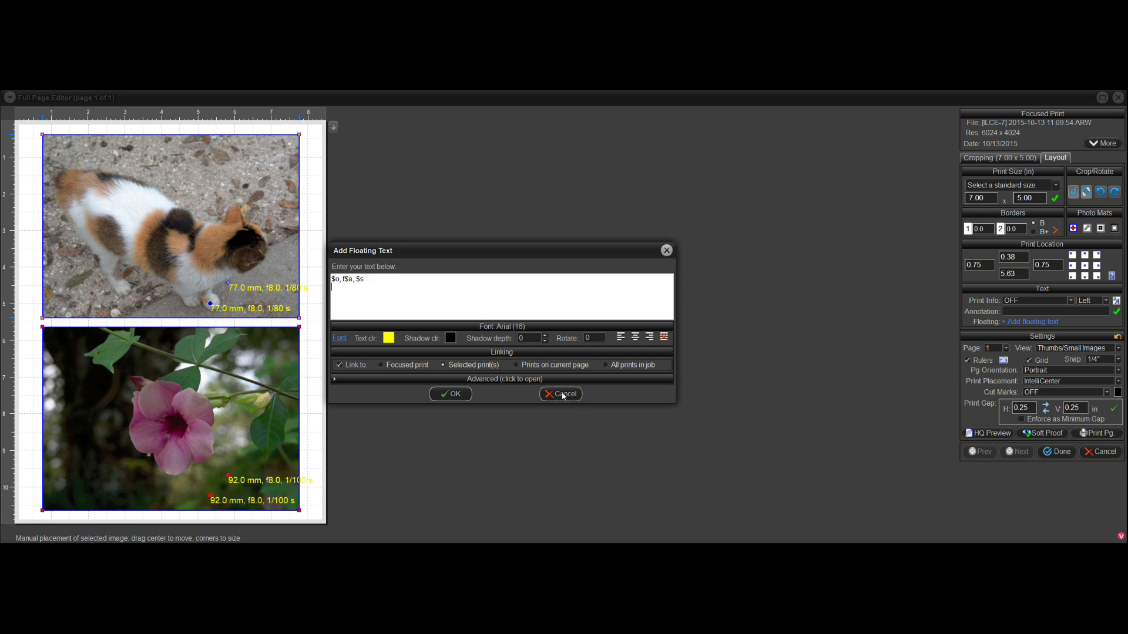
{"action": "left_click", "coordinate": [383, 366]}
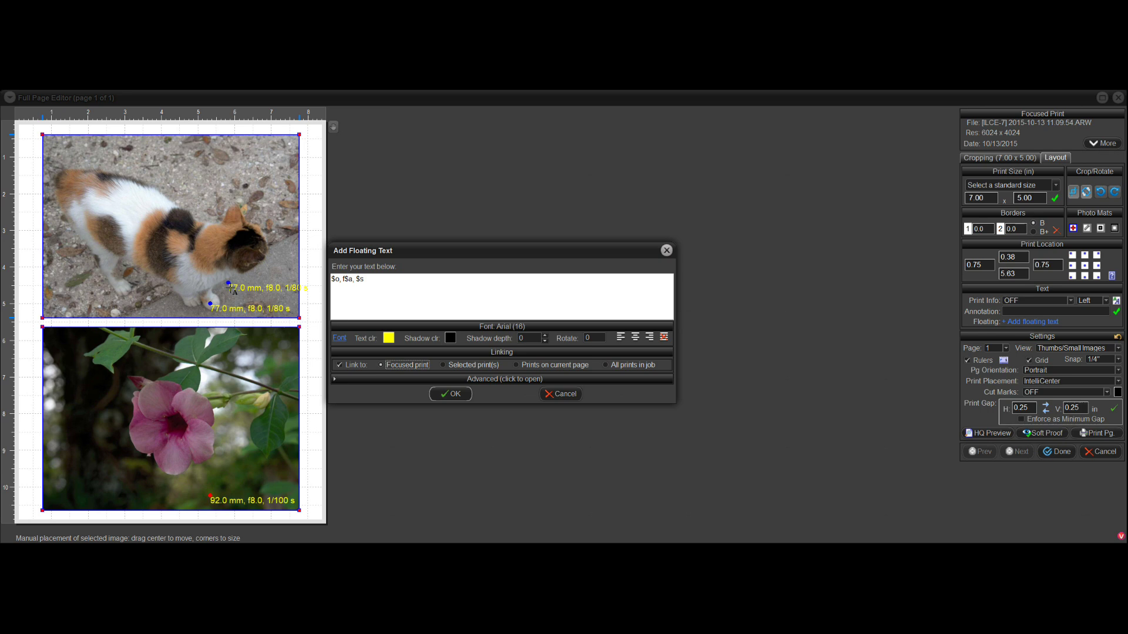
{"action": "left_click", "coordinate": [346, 290]}
{"action": "key", "text": "ctrl+a"}
{"action": "type", "text": "$"}
{"action": "left_click", "coordinate": [511, 379]}
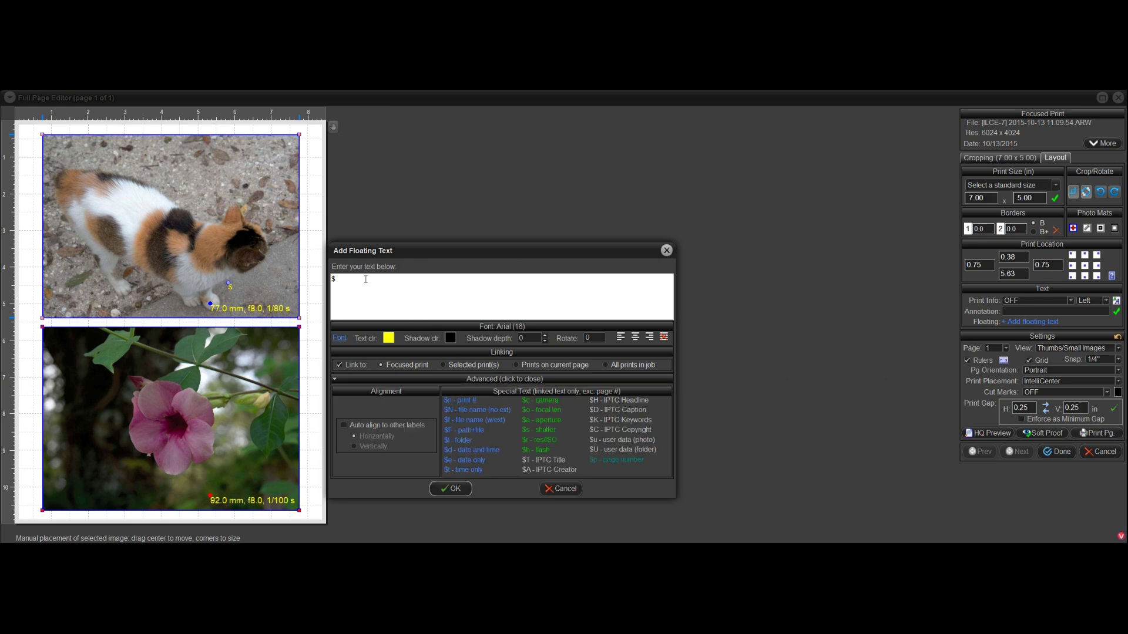
{"action": "key", "text": "BackSpace"}
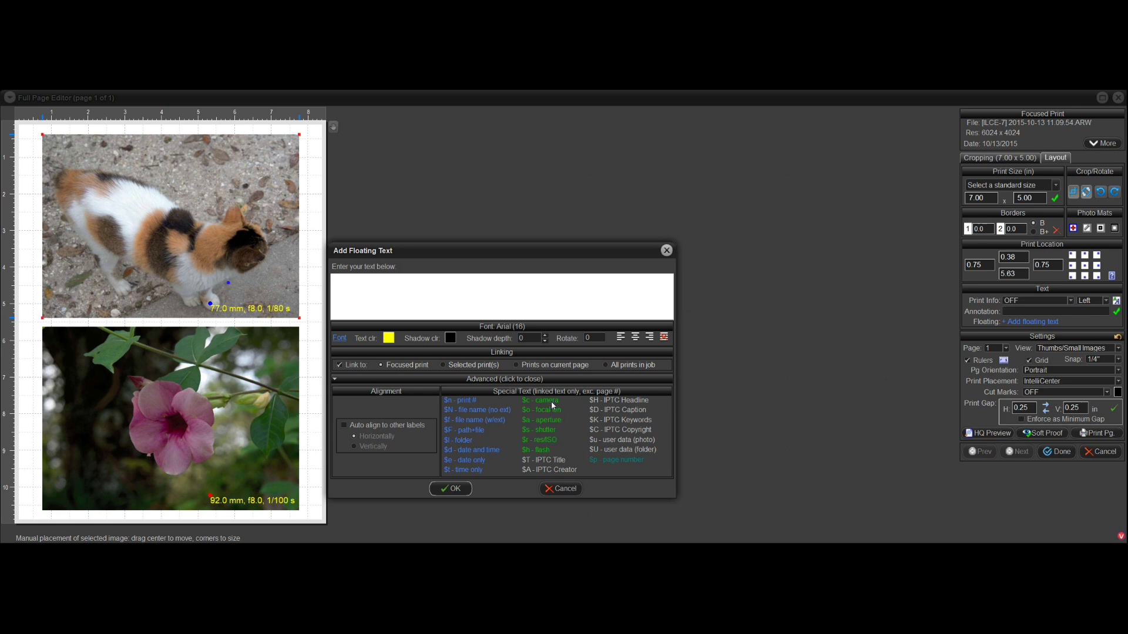
{"action": "left_click", "coordinate": [551, 402]}
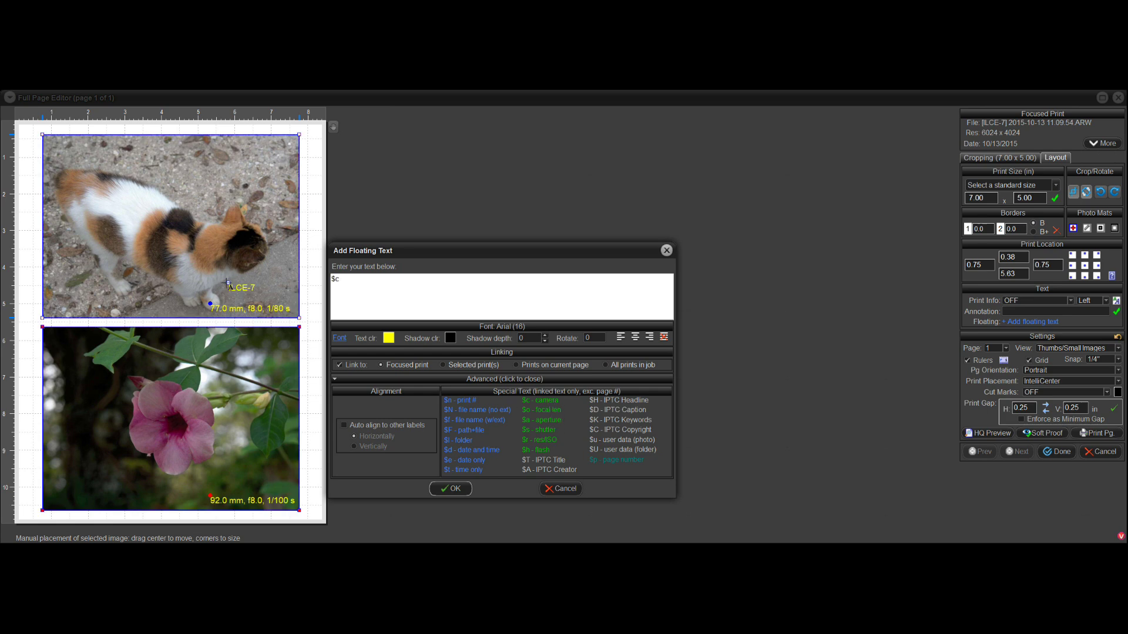
{"action": "left_click", "coordinate": [555, 490]}
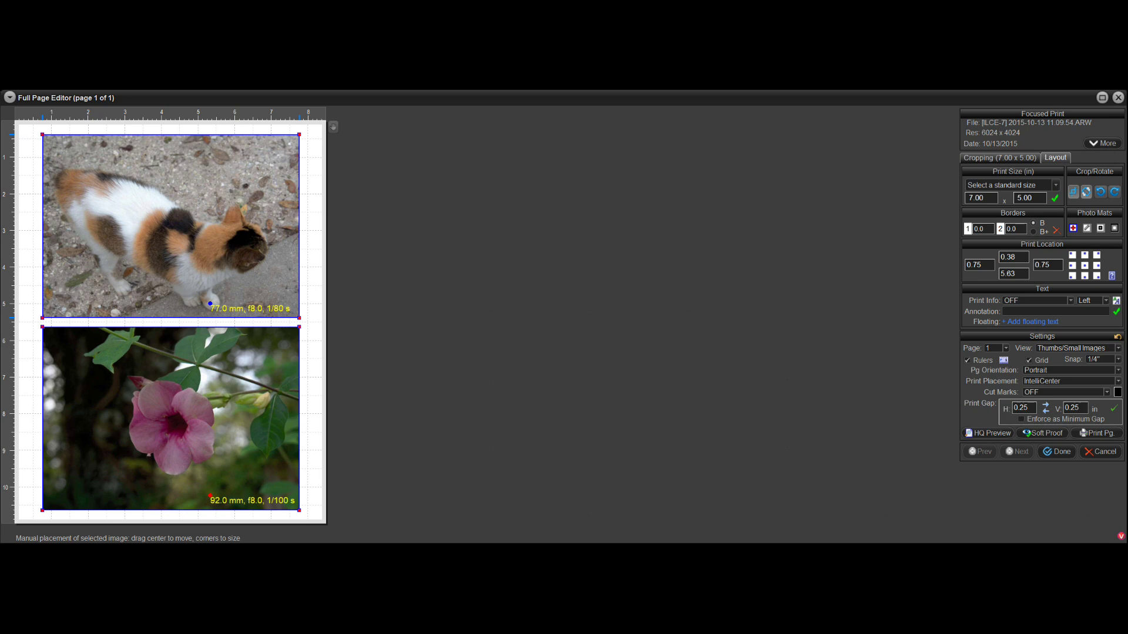
Move both exposure captions just below their photos.
{"action": "left_click", "coordinate": [1058, 452]}
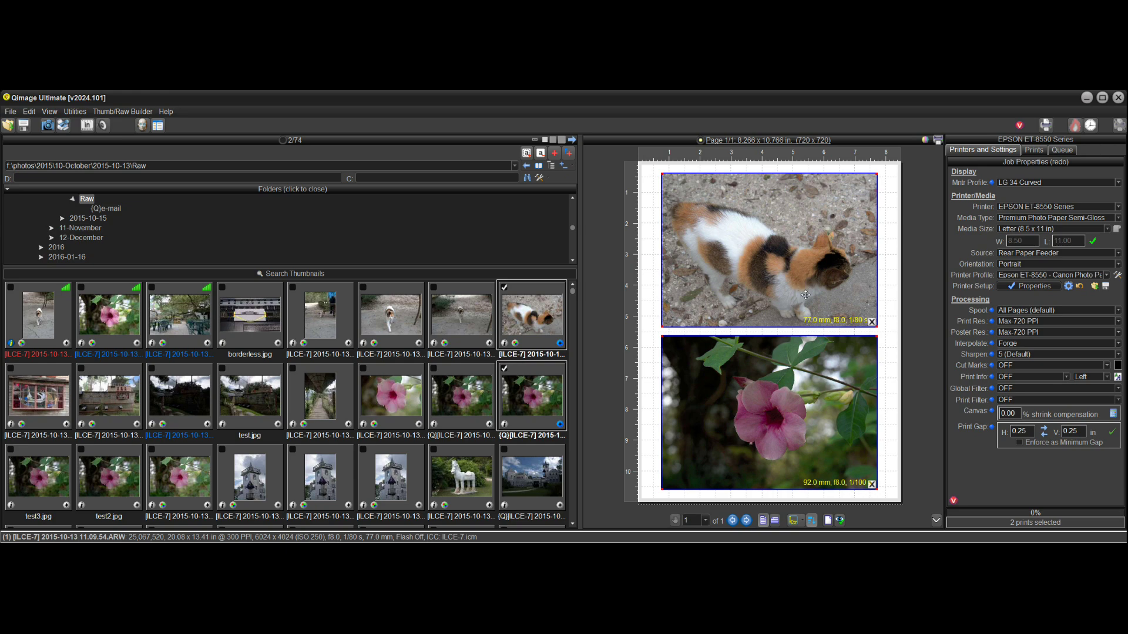
{"action": "left_click", "coordinate": [935, 519]}
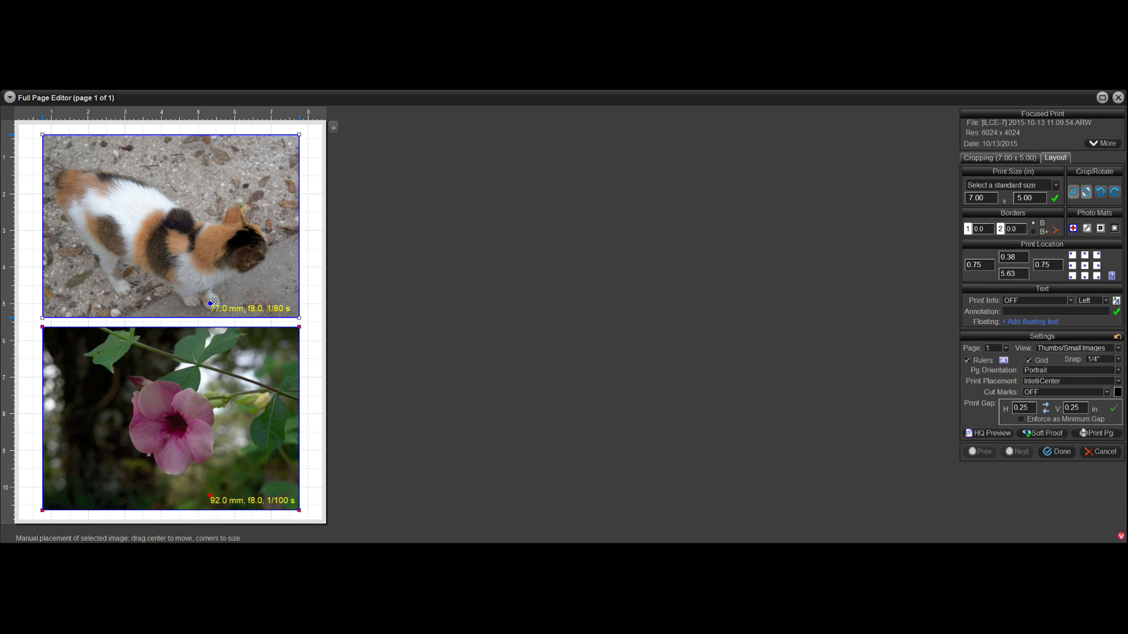
{"action": "left_click", "coordinate": [213, 304]}
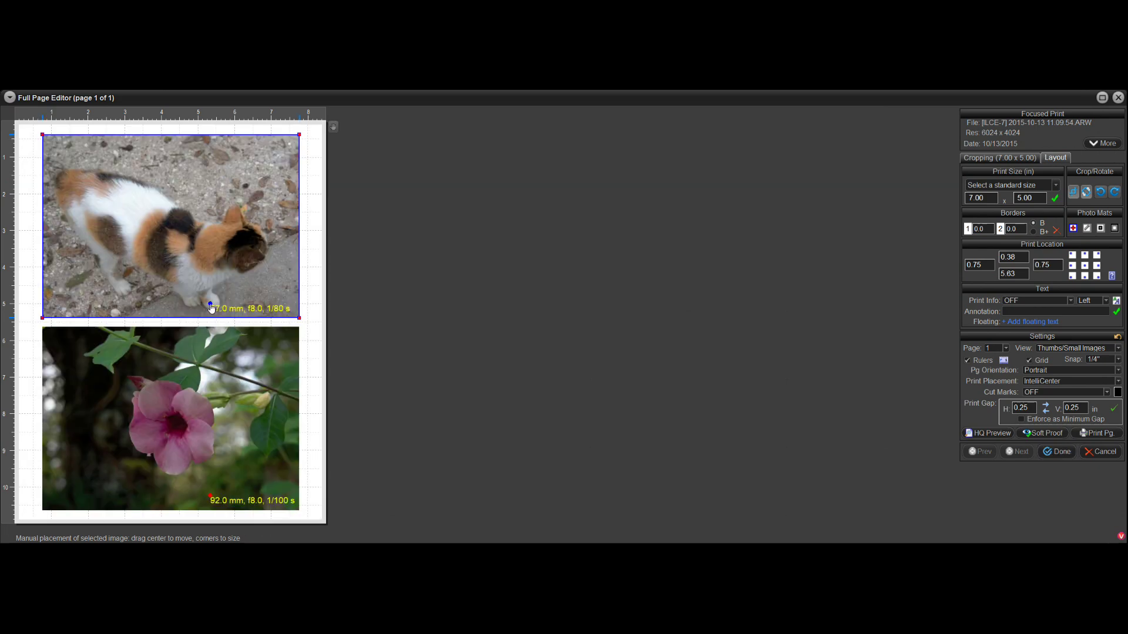
{"action": "left_click_drag", "start_coordinate": [210, 304], "coordinate": [213, 318]}
{"action": "left_click", "coordinate": [544, 336]}
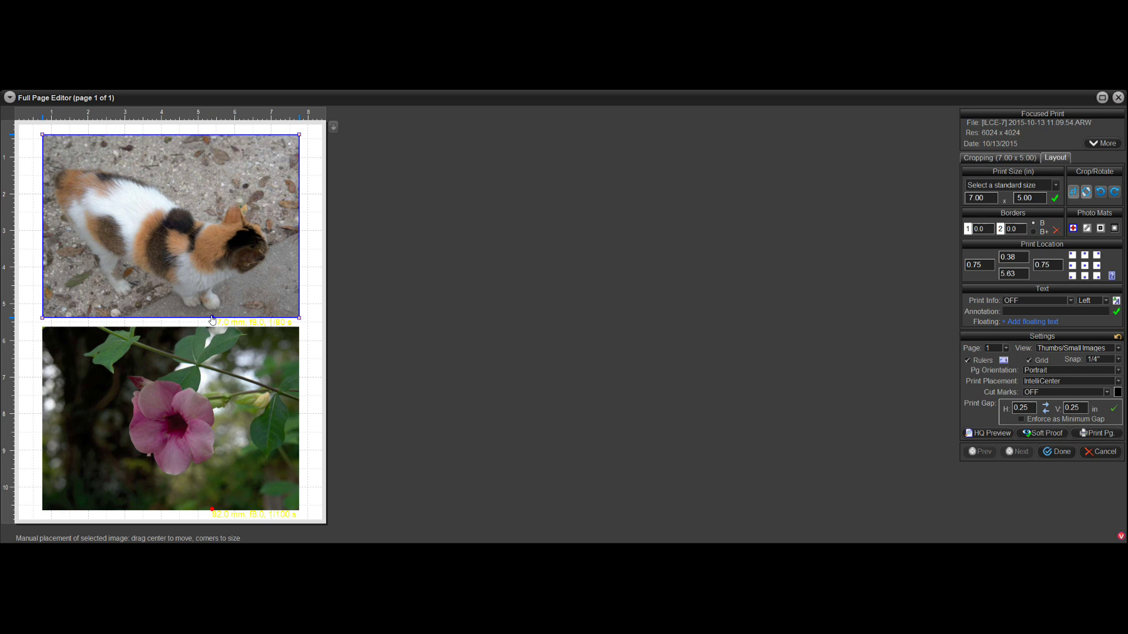
Change both captions' text colour to black and return to the main window.
{"action": "double_click", "coordinate": [213, 321]}
{"action": "left_click", "coordinate": [388, 338]}
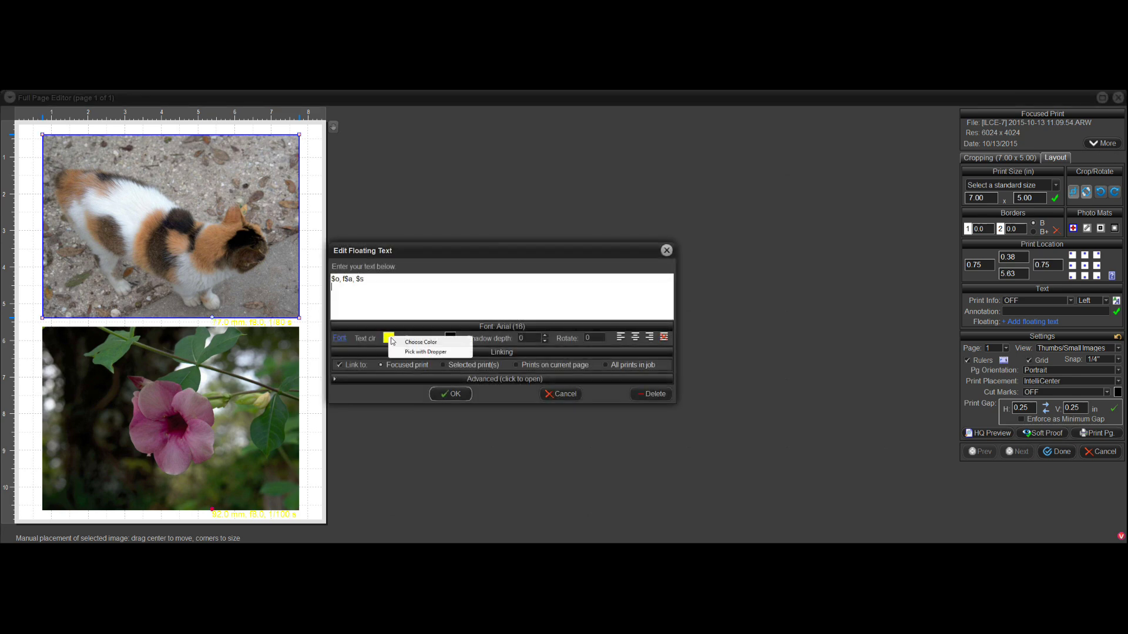
{"action": "left_click", "coordinate": [423, 342]}
{"action": "left_click", "coordinate": [474, 275]}
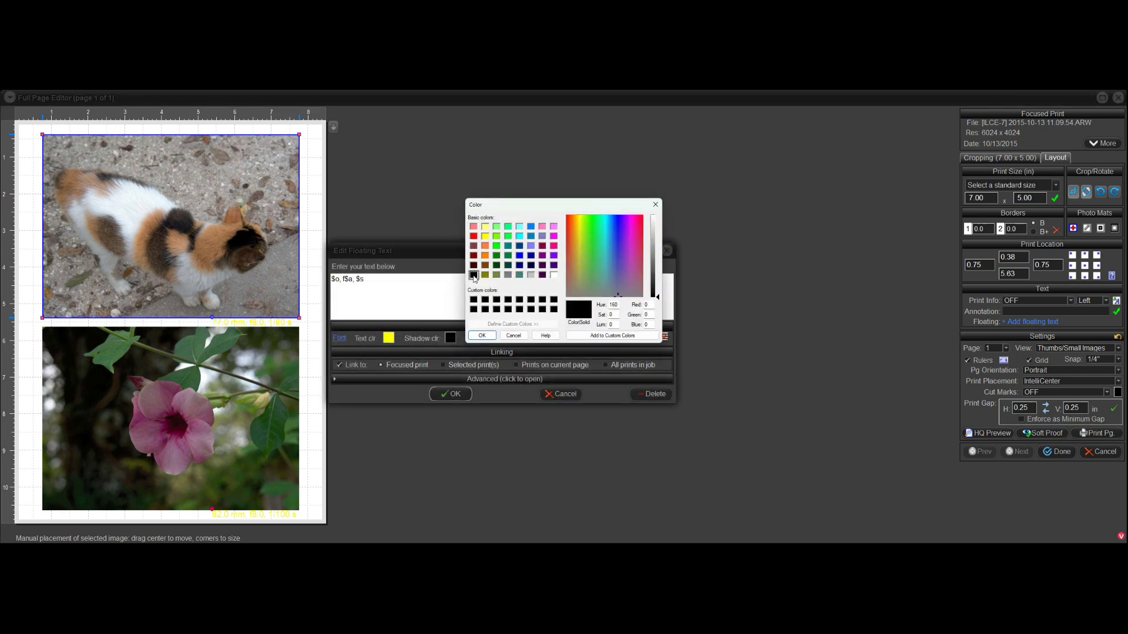
{"action": "left_click", "coordinate": [482, 336]}
{"action": "left_click", "coordinate": [463, 398]}
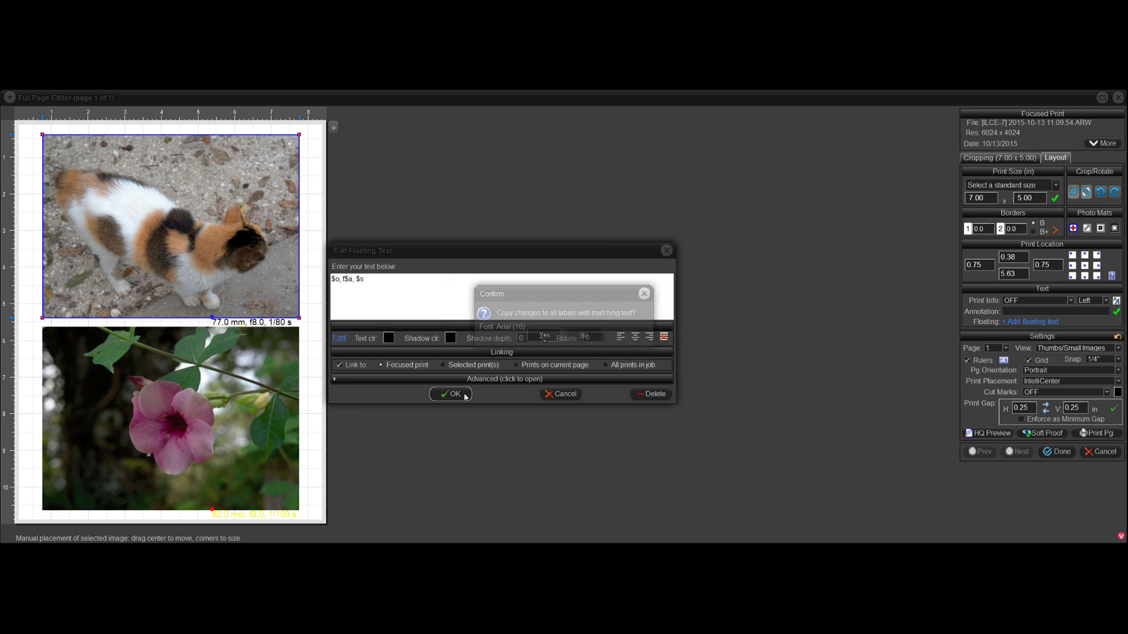
{"action": "left_click", "coordinate": [544, 335]}
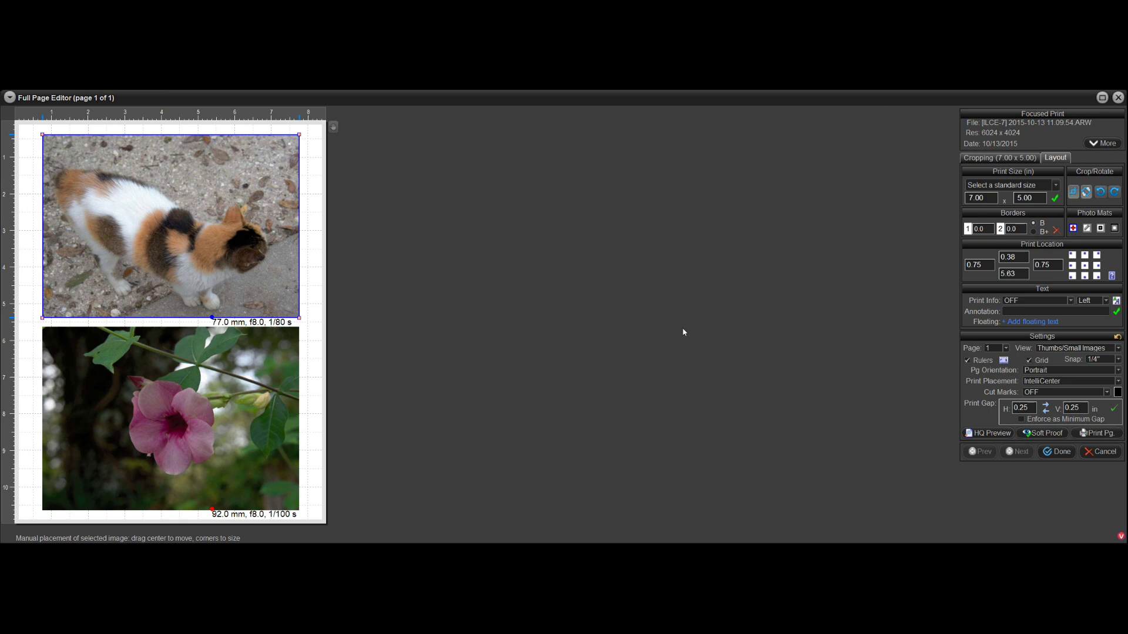
{"action": "left_click", "coordinate": [1064, 456]}
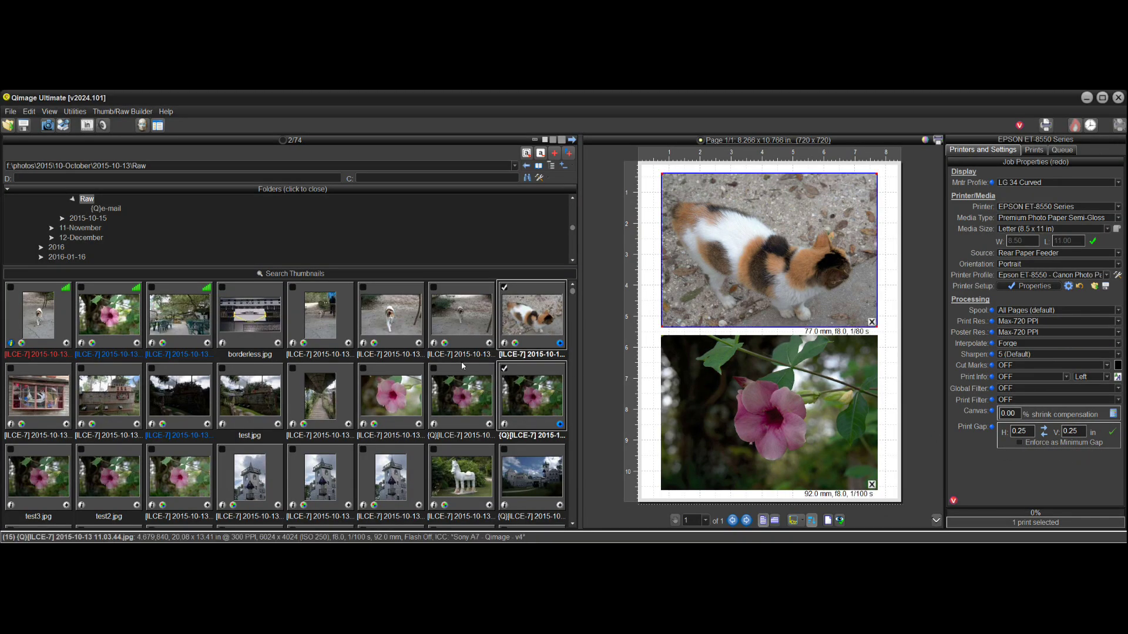